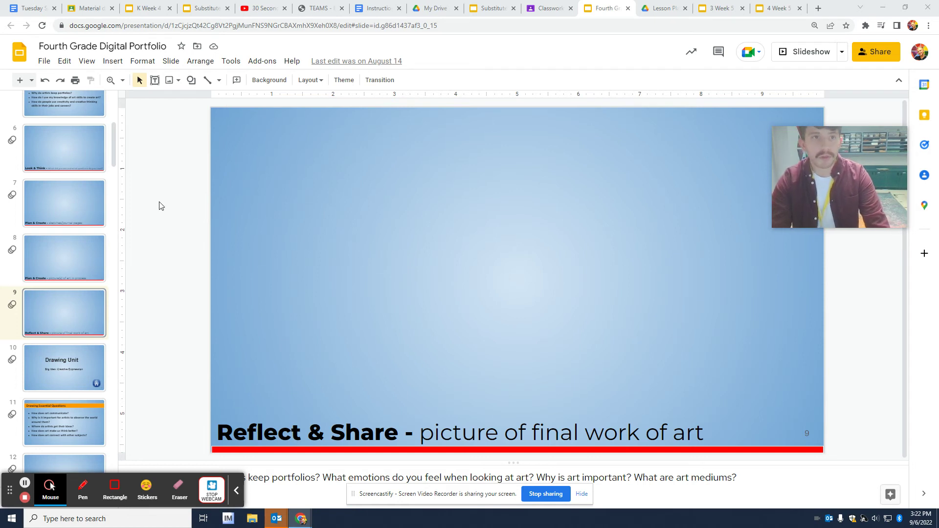
Capture a webcam photo of the colourful lettered name artwork using Insert image > Camera.
{"action": "left_click", "coordinate": [176, 84]}
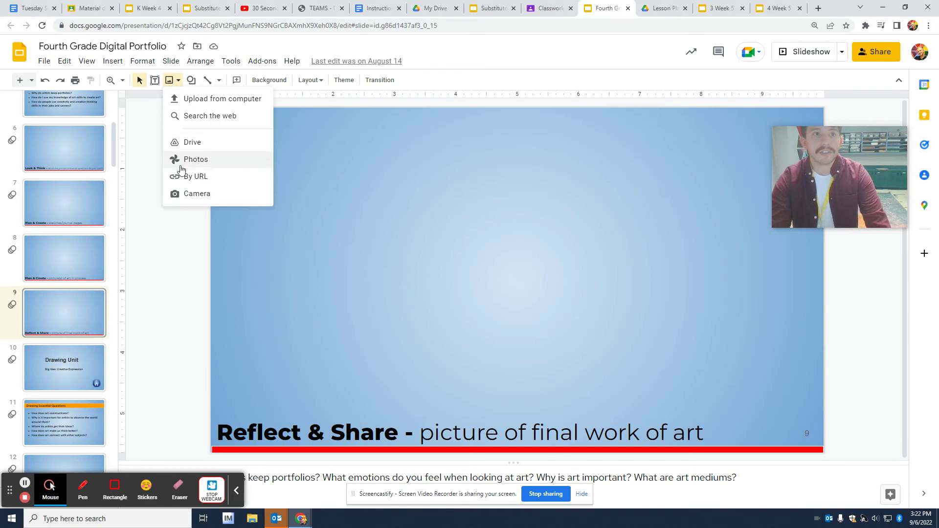
{"action": "left_click", "coordinate": [180, 194]}
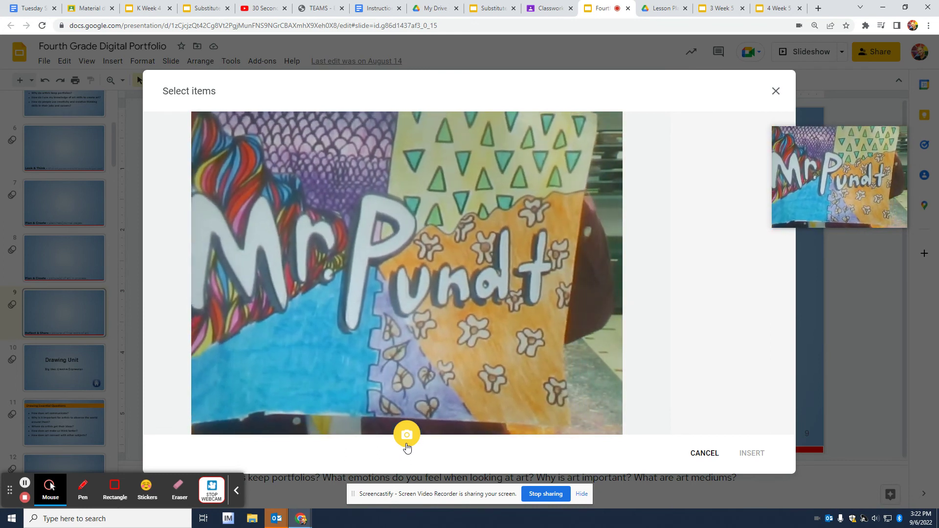
{"action": "left_click", "coordinate": [406, 443]}
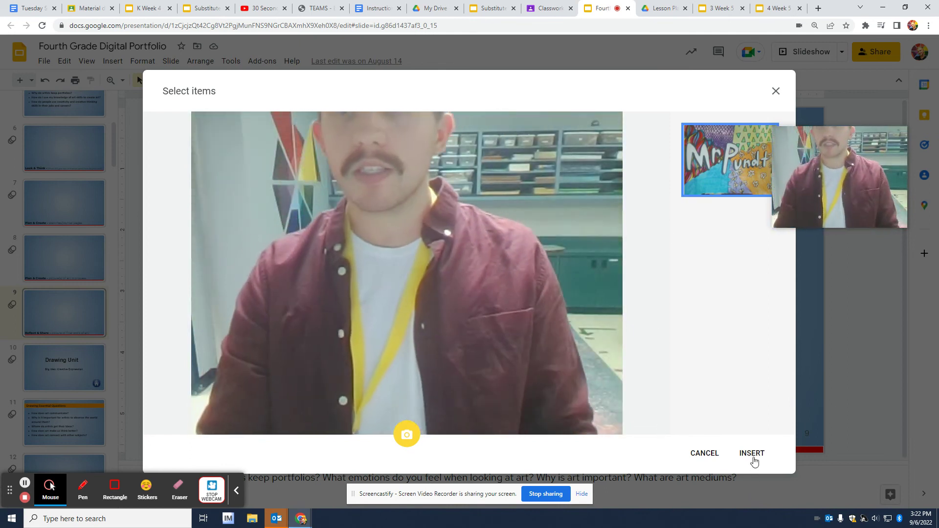
Insert the captured artwork photo, centre it on slide 9, and crop its right and bottom edges.
{"action": "left_click", "coordinate": [753, 455]}
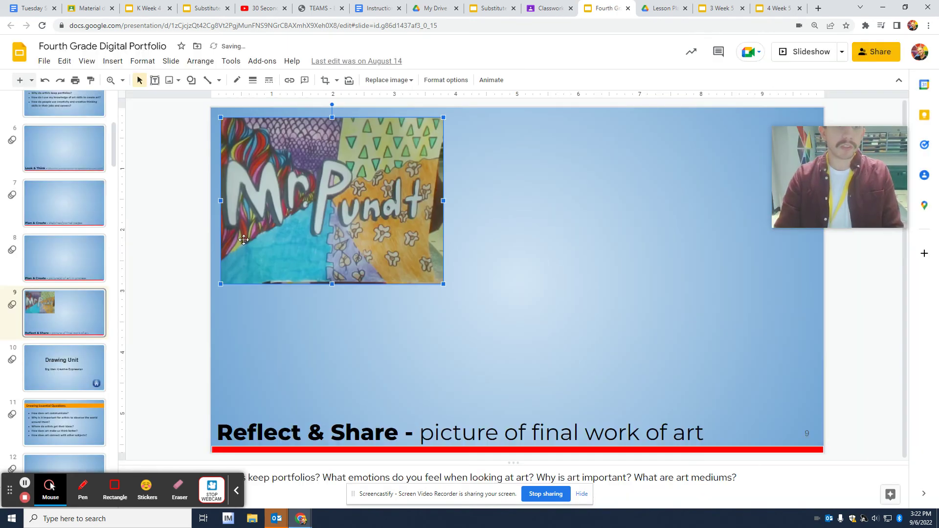
{"action": "left_click_drag", "start_coordinate": [269, 224], "coordinate": [461, 276]}
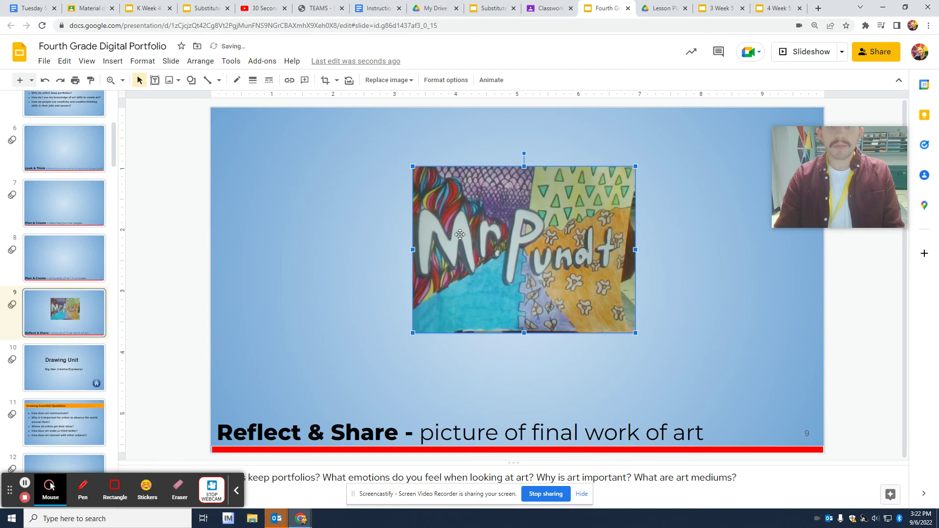
{"action": "left_click", "coordinate": [325, 81]}
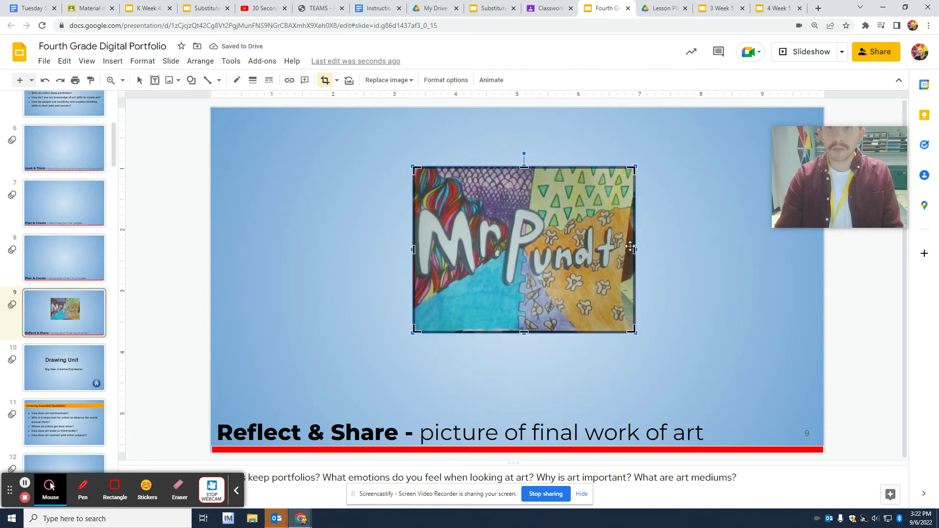
{"action": "left_click_drag", "start_coordinate": [634, 251], "coordinate": [620, 259]}
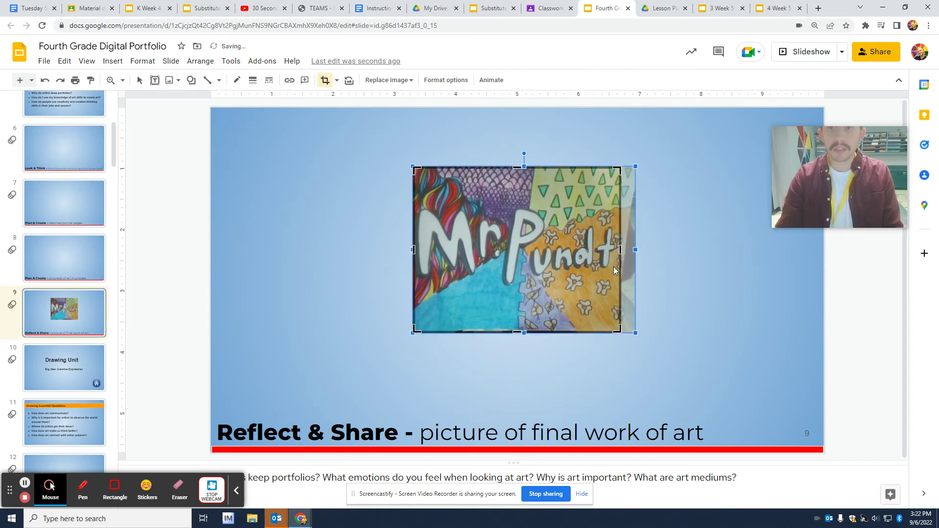
{"action": "left_click_drag", "start_coordinate": [514, 330], "coordinate": [519, 328]}
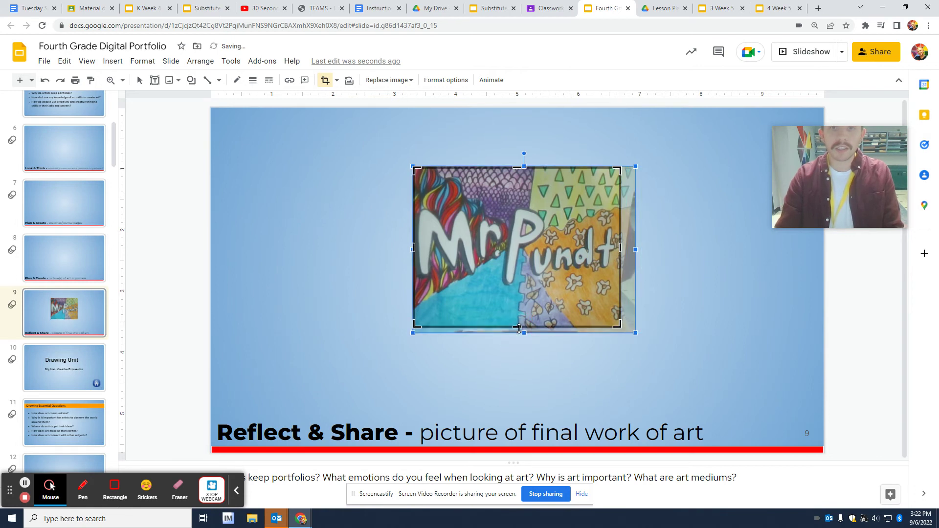
{"action": "key", "text": "Return"}
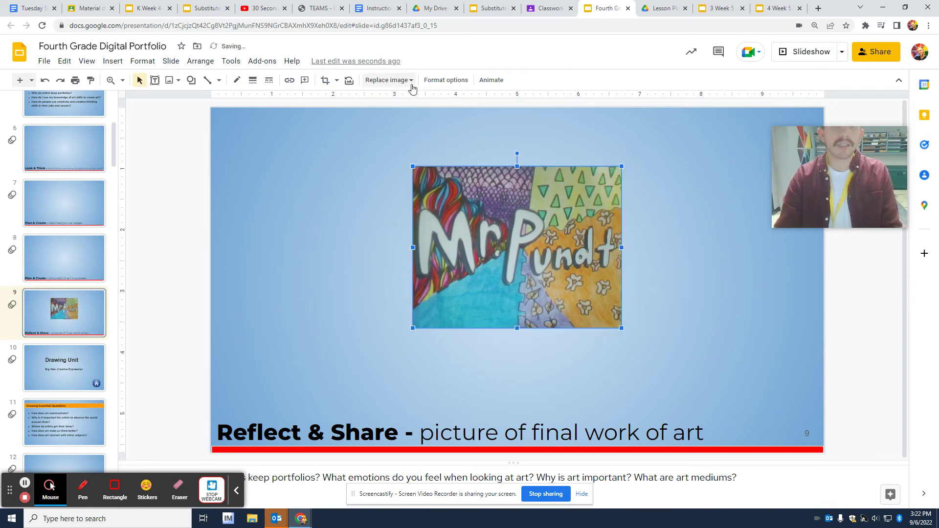
Raise the artwork photo's brightness and contrast in Adjustments, easing brightness back slightly.
{"action": "left_click", "coordinate": [450, 81]}
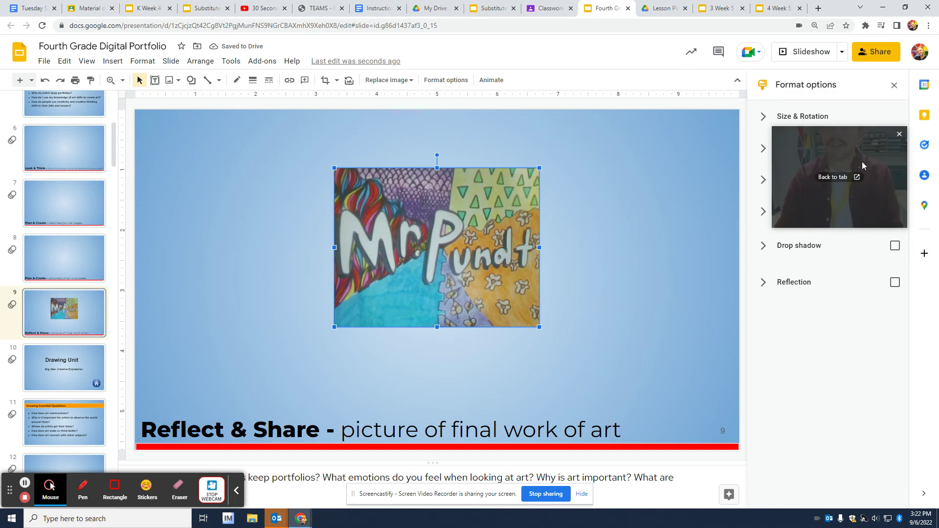
{"action": "left_click_drag", "start_coordinate": [859, 167], "coordinate": [826, 320]}
{"action": "left_click", "coordinate": [784, 212]}
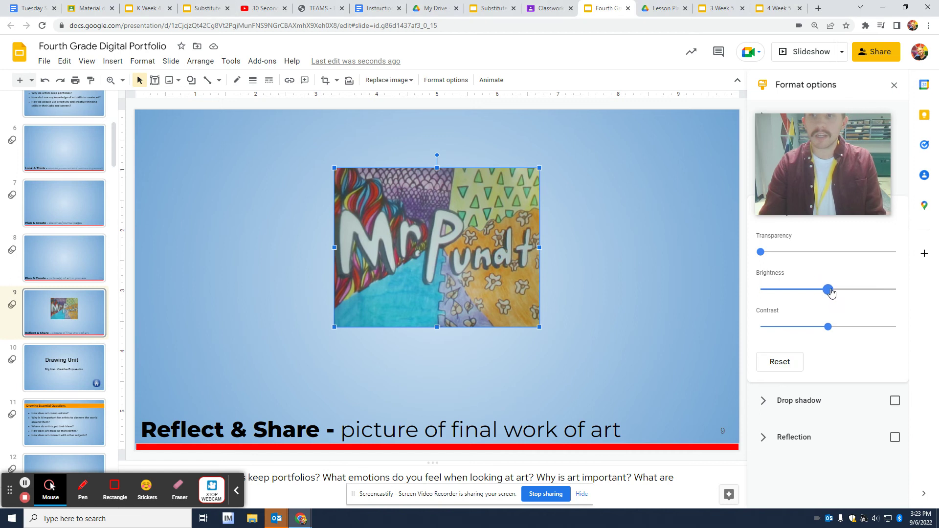
{"action": "left_click_drag", "start_coordinate": [831, 289], "coordinate": [849, 290]}
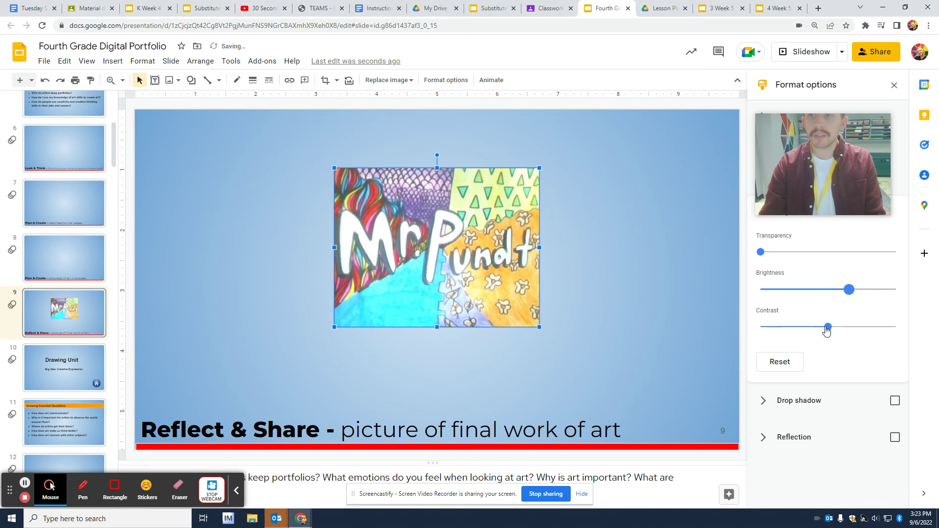
{"action": "left_click_drag", "start_coordinate": [826, 331], "coordinate": [853, 327]}
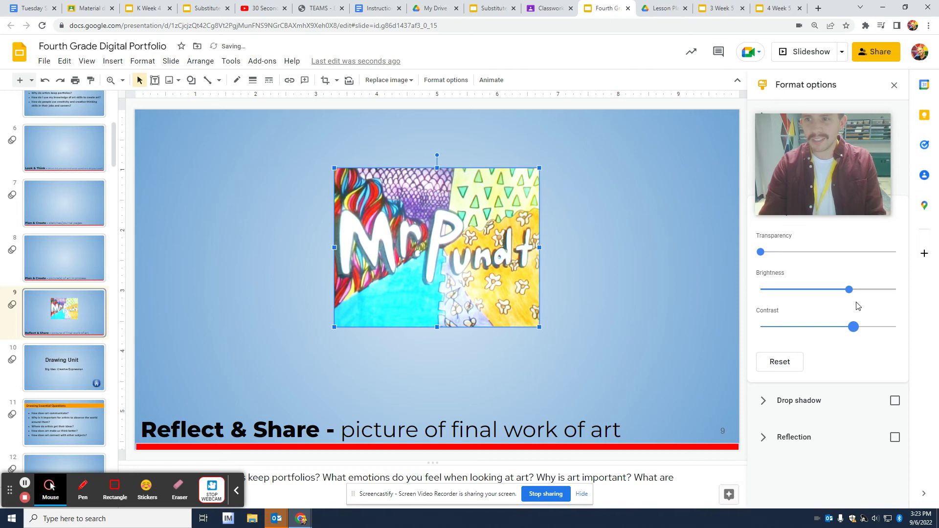
{"action": "left_click_drag", "start_coordinate": [851, 303], "coordinate": [835, 304]}
{"action": "left_click", "coordinate": [630, 239]}
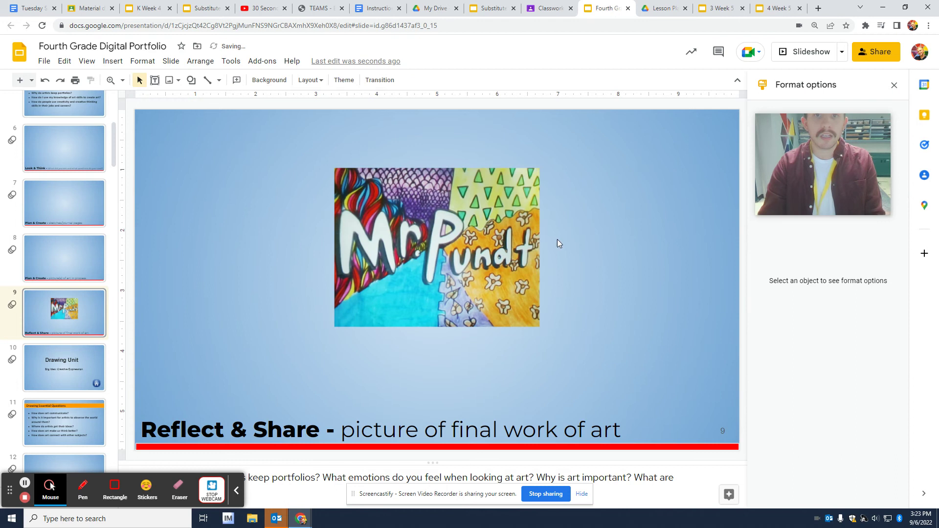
Set slide 9's background to a Sesame Street stage photo found with an 'elmo' image search.
{"action": "left_click", "coordinate": [410, 219]}
{"action": "left_click", "coordinate": [622, 218]}
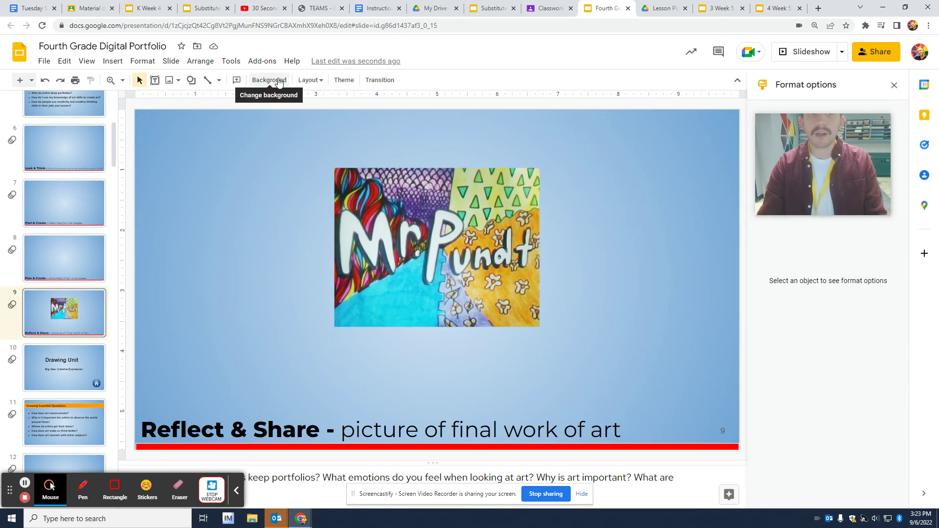
{"action": "left_click", "coordinate": [278, 81]}
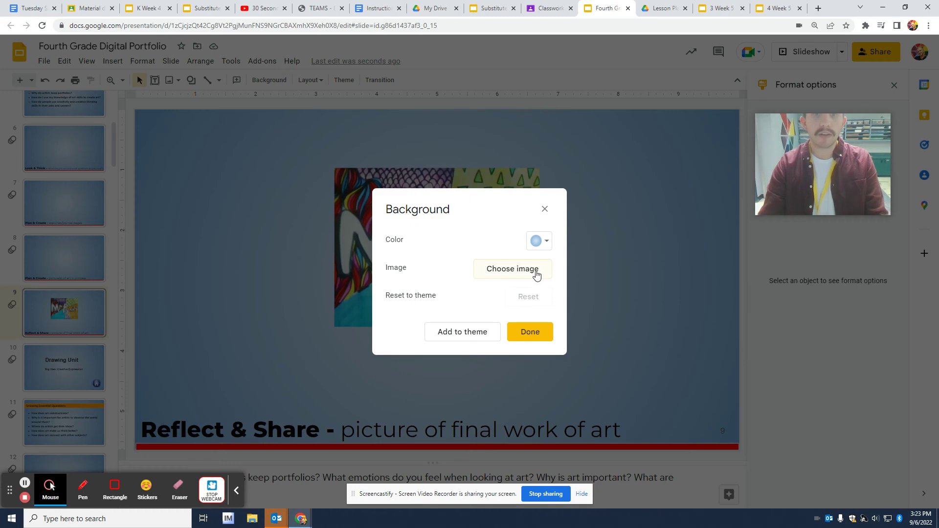
{"action": "left_click", "coordinate": [531, 273]}
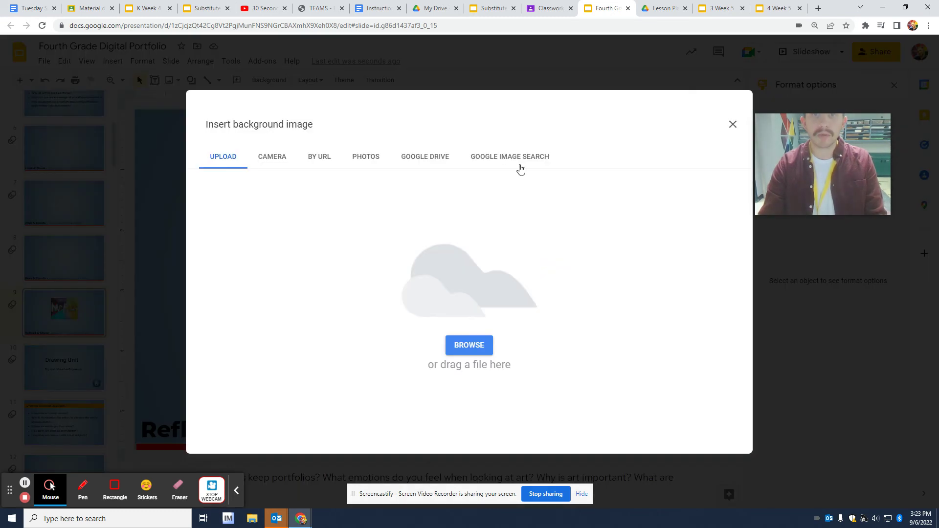
{"action": "left_click", "coordinate": [521, 166]}
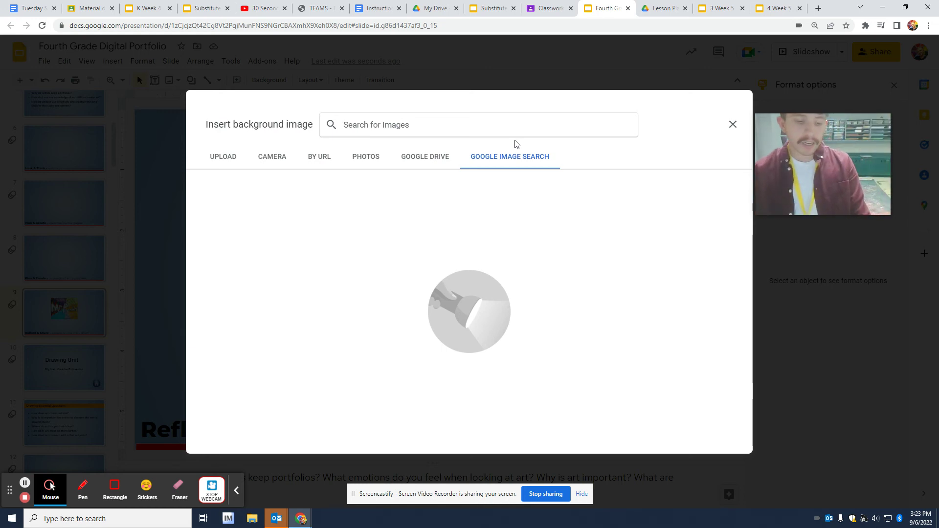
{"action": "type", "text": "elo"}
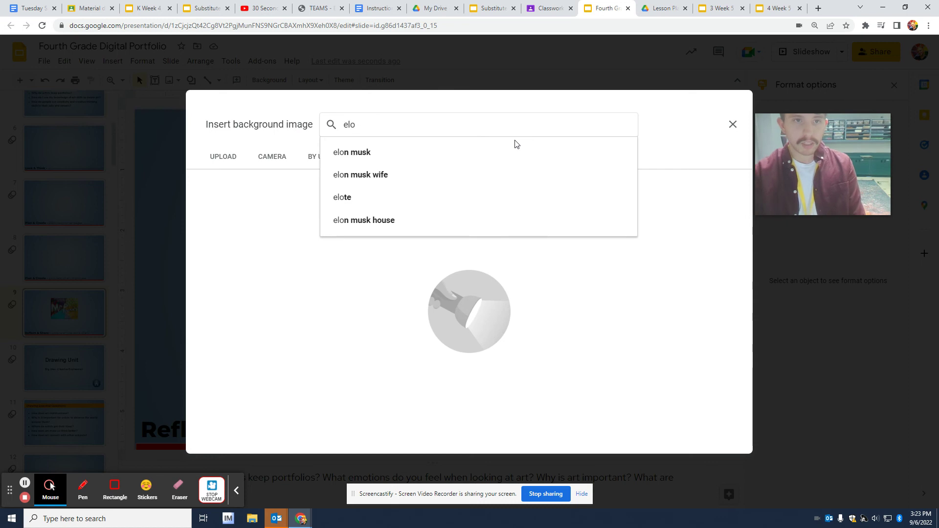
{"action": "type", "text": "mo"}
{"action": "key", "text": "Return"}
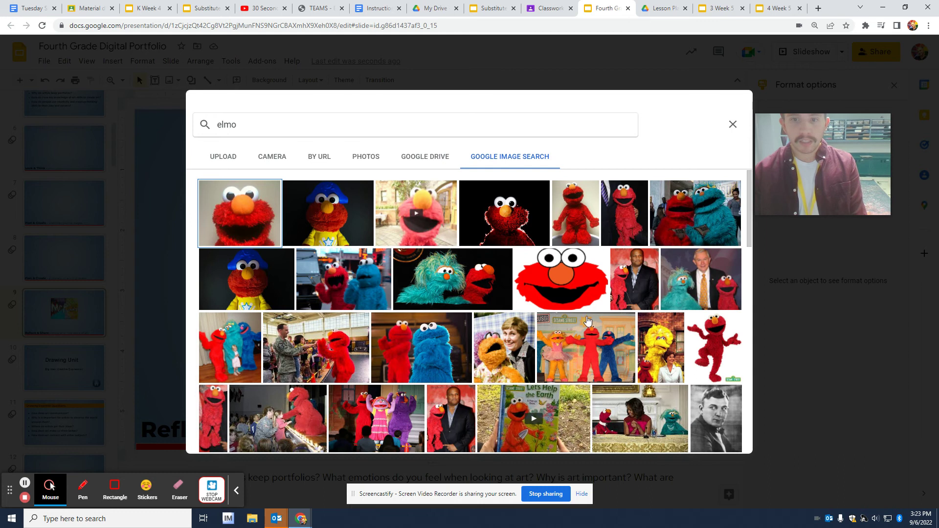
{"action": "left_click", "coordinate": [569, 356]}
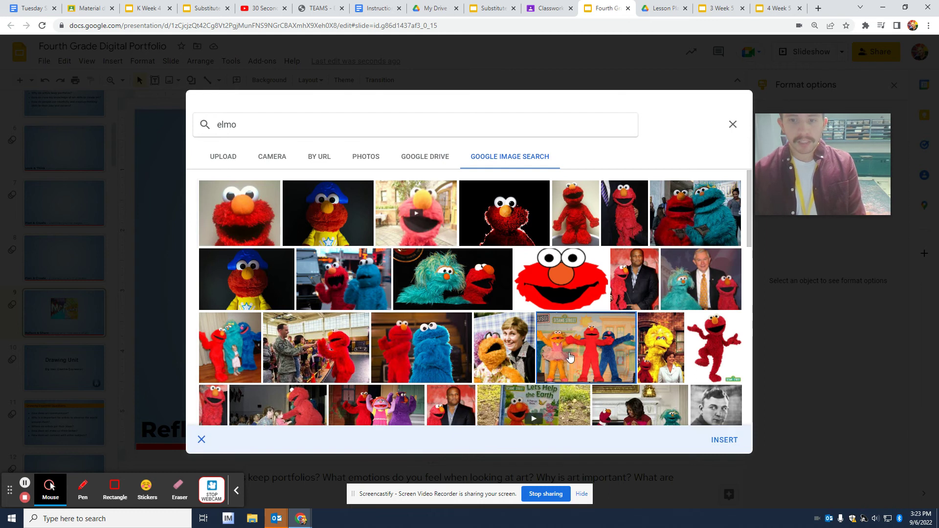
{"action": "left_click", "coordinate": [729, 441]}
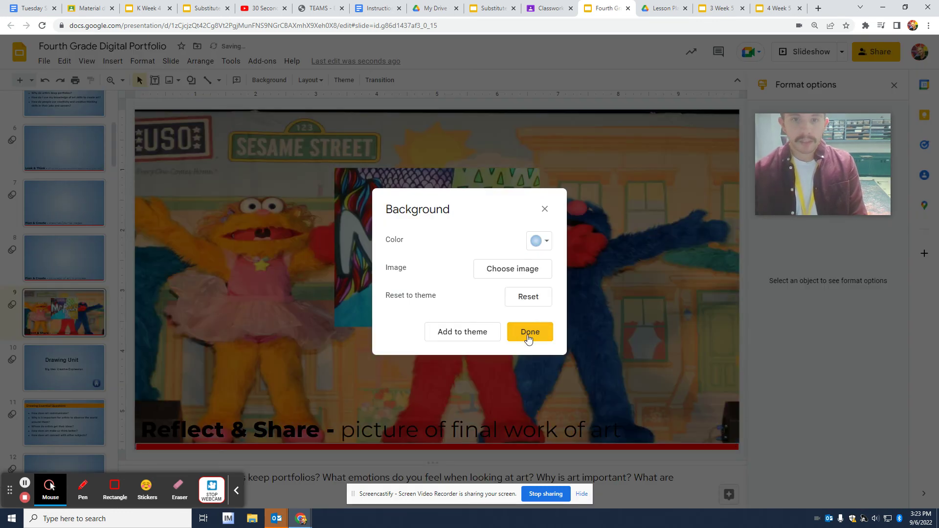
{"action": "left_click", "coordinate": [529, 333]}
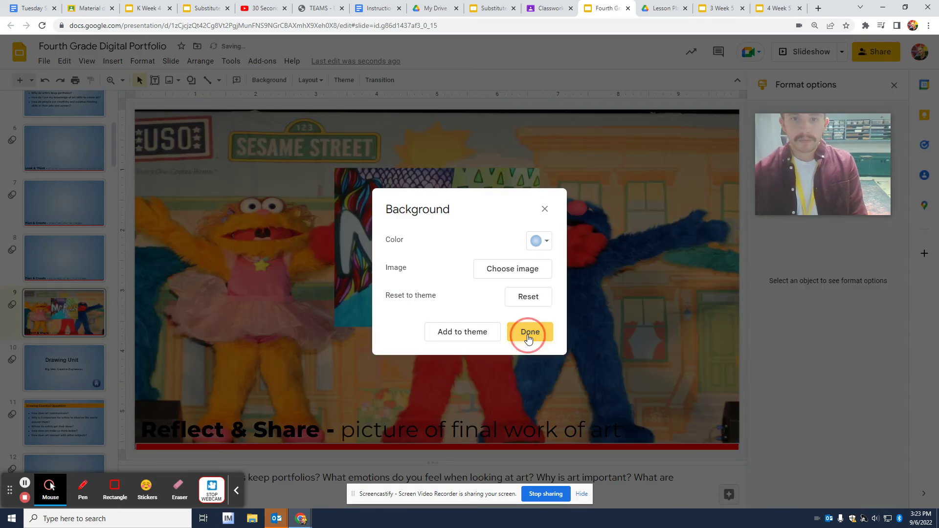
Enlarge the artwork photo from its corner and shift it down and to the right.
{"action": "left_click_drag", "start_coordinate": [389, 196], "coordinate": [414, 224]}
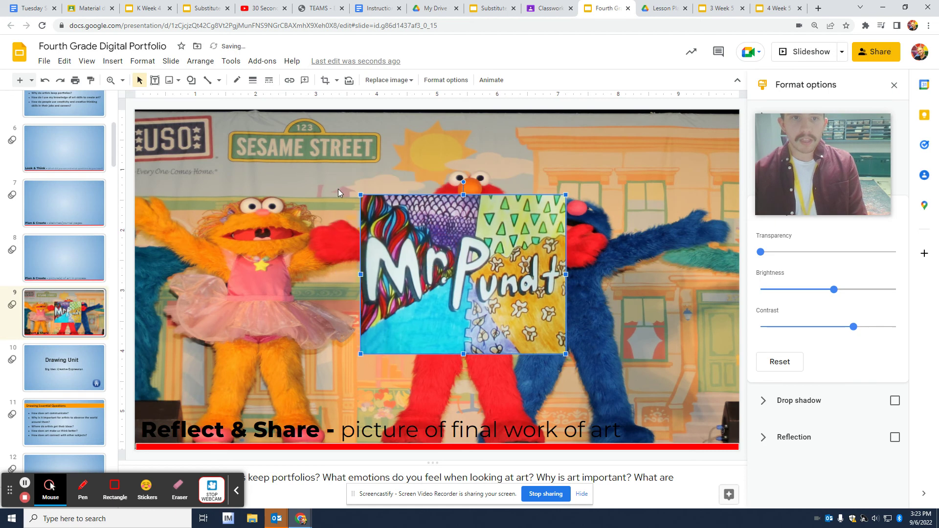
{"action": "left_click_drag", "start_coordinate": [360, 194], "coordinate": [284, 143]}
{"action": "left_click_drag", "start_coordinate": [429, 220], "coordinate": [455, 236]}
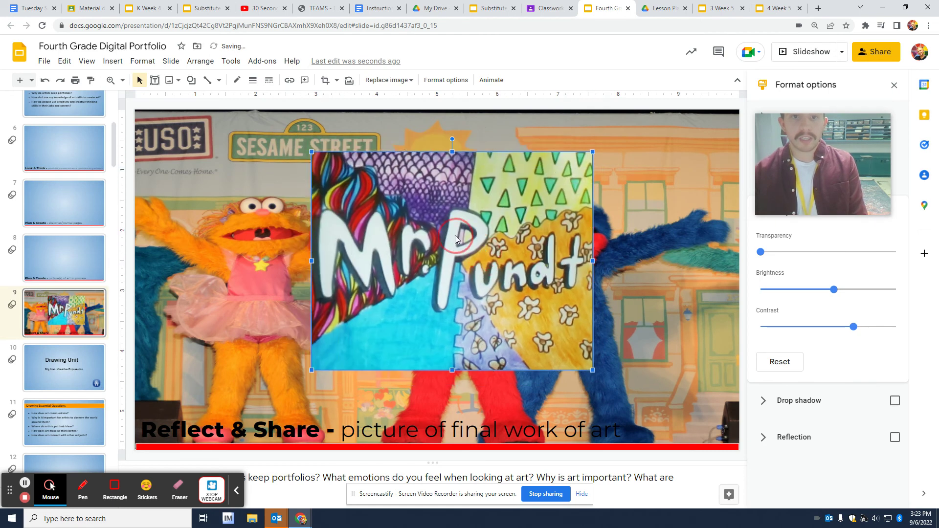
{"action": "left_click_drag", "start_coordinate": [395, 217], "coordinate": [421, 215]}
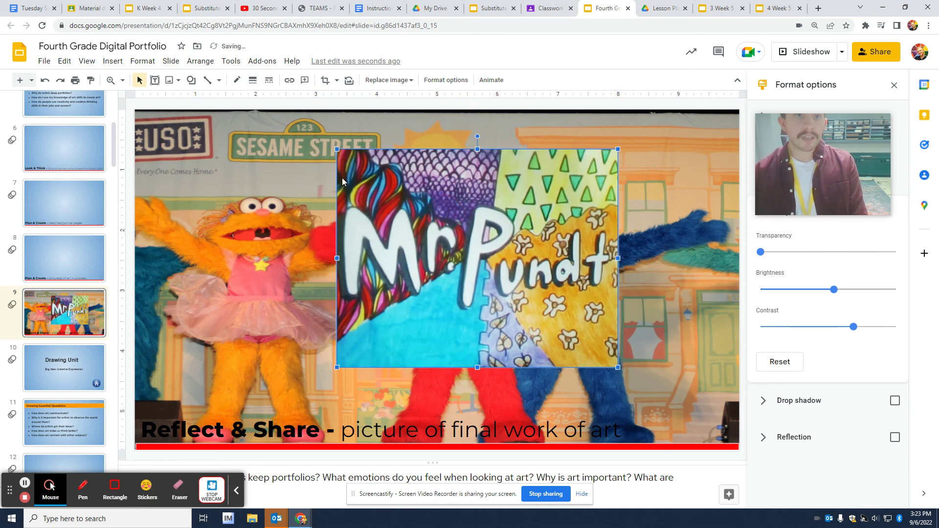
Give the artwork photo a thicker purple dash-dot border and move it further right.
{"action": "left_click", "coordinate": [238, 79]}
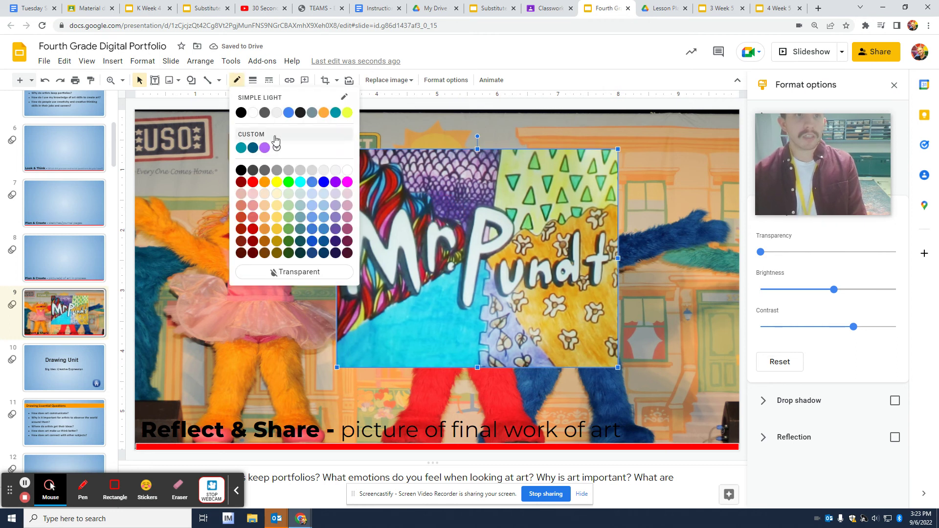
{"action": "left_click", "coordinate": [265, 147]}
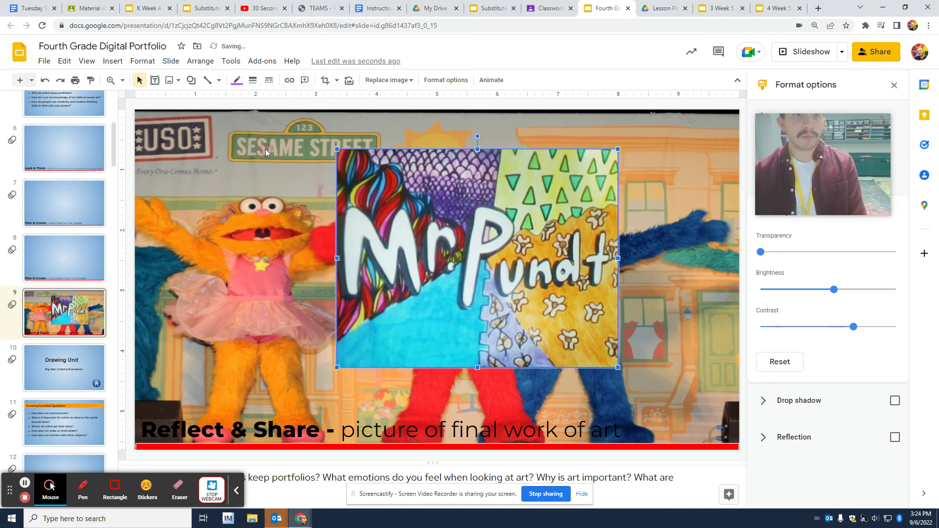
{"action": "left_click", "coordinate": [243, 85]}
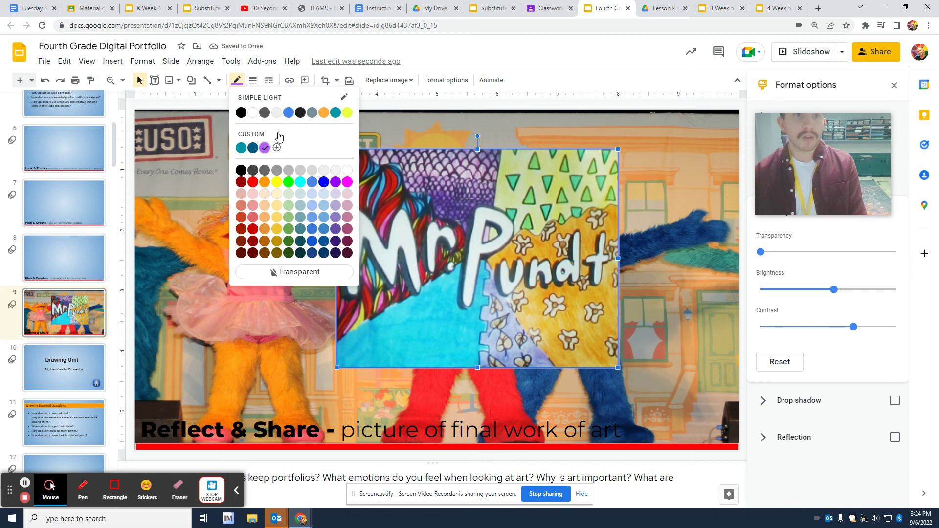
{"action": "left_click", "coordinate": [265, 145]}
{"action": "left_click", "coordinate": [252, 80]}
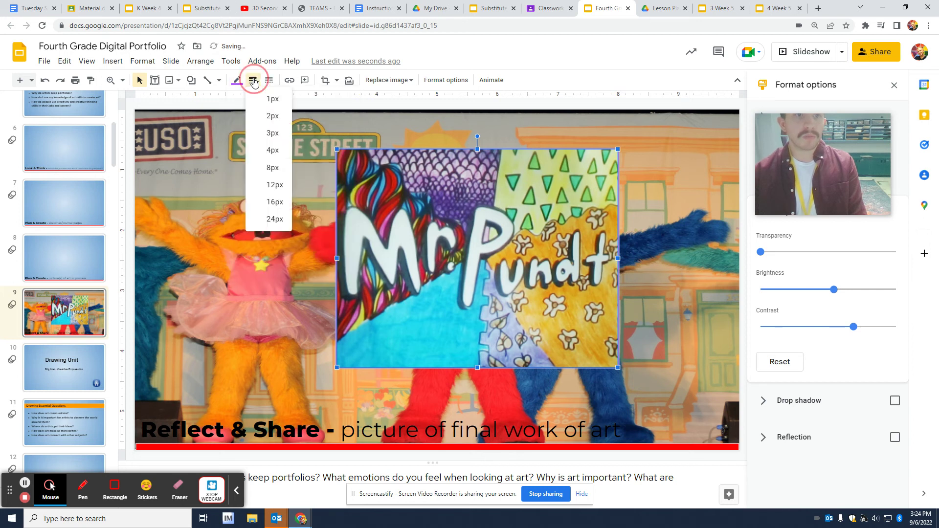
{"action": "left_click", "coordinate": [263, 149]}
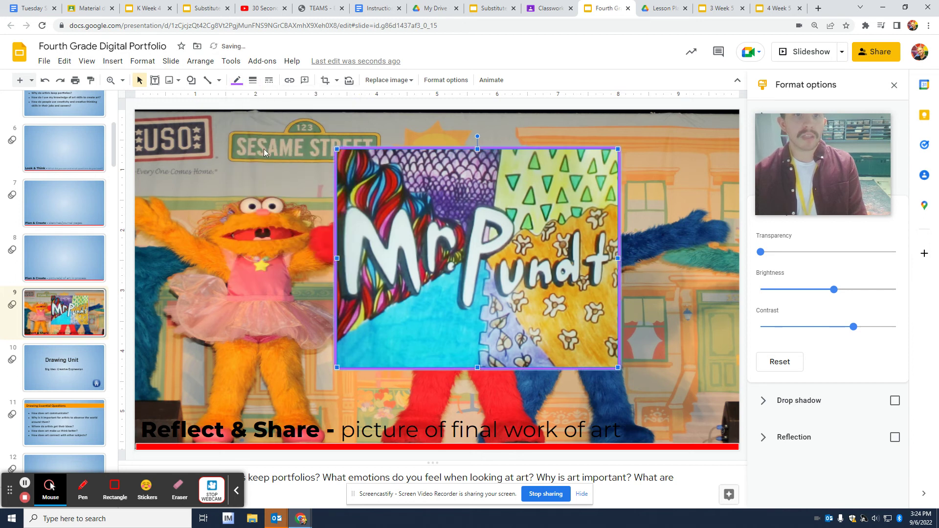
{"action": "left_click", "coordinate": [269, 79]}
{"action": "left_click", "coordinate": [296, 183]}
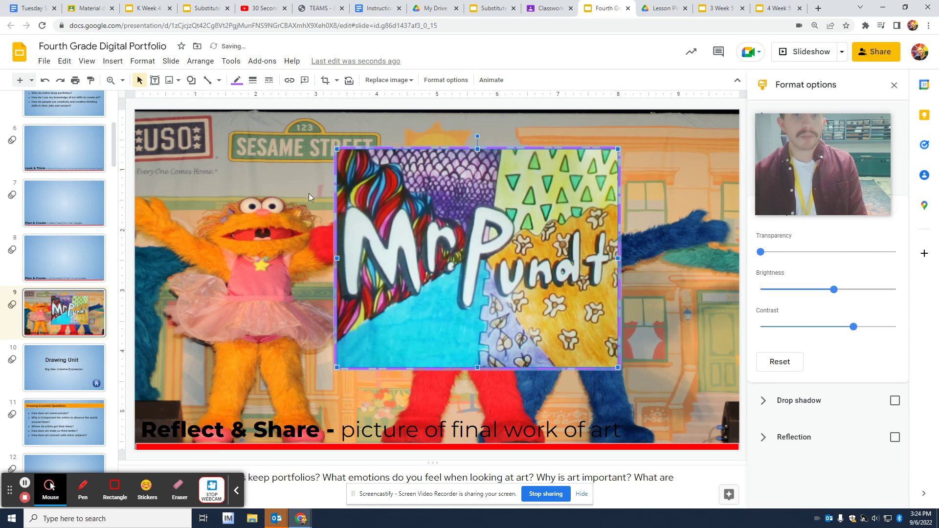
{"action": "left_click", "coordinate": [310, 193]}
{"action": "left_click_drag", "start_coordinate": [428, 219], "coordinate": [466, 191]}
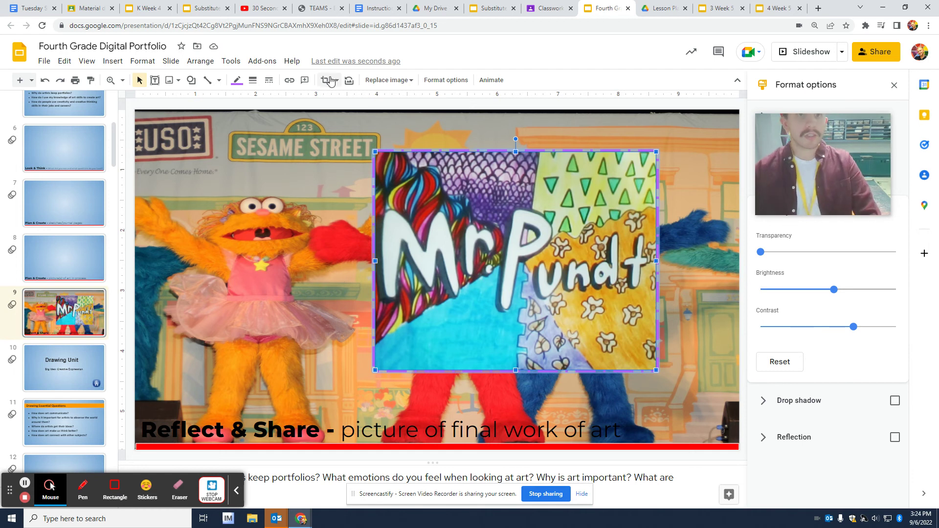
Add a top-left text box reading 'I liked this project because I got to use pattern and line. My fave part of my project is the purple dragon scales.'.
{"action": "left_click", "coordinate": [155, 81]}
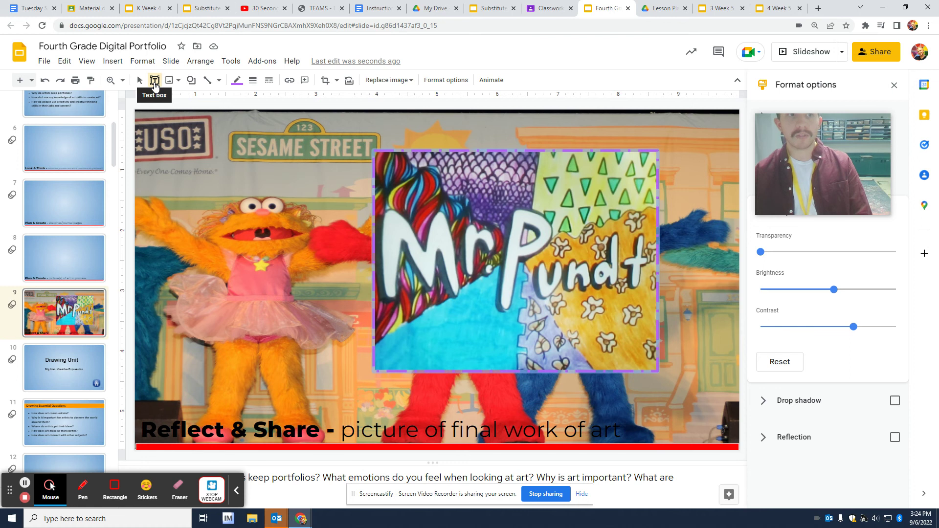
{"action": "left_click_drag", "start_coordinate": [155, 135], "coordinate": [330, 319]}
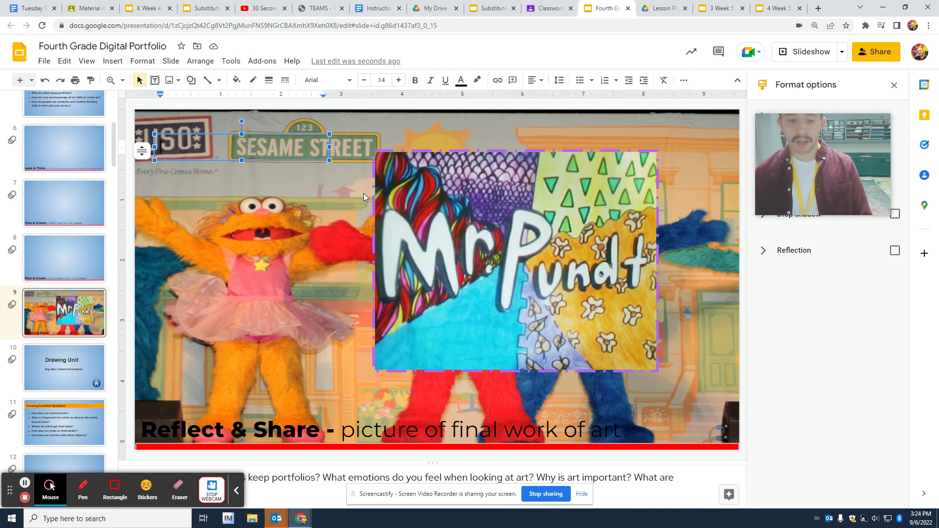
{"action": "type", "text": "I"}
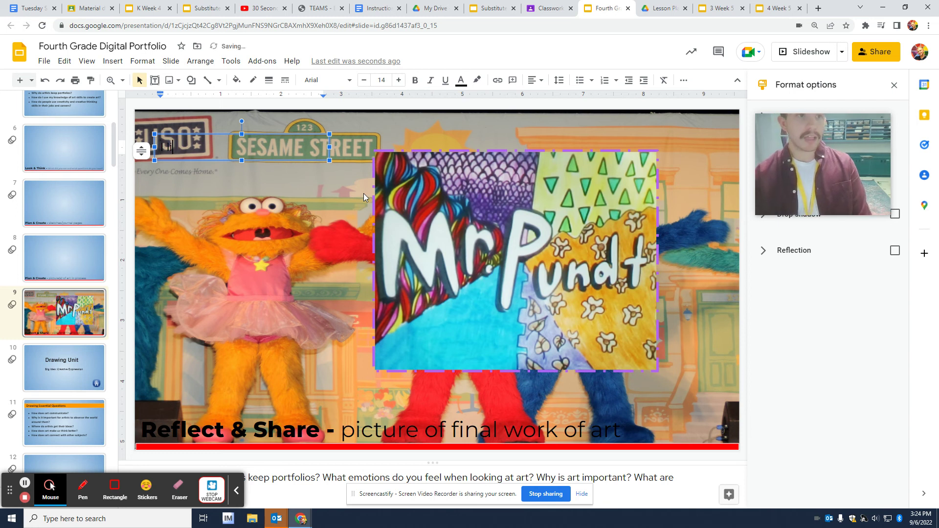
{"action": "type", "text": " liked this prp"}
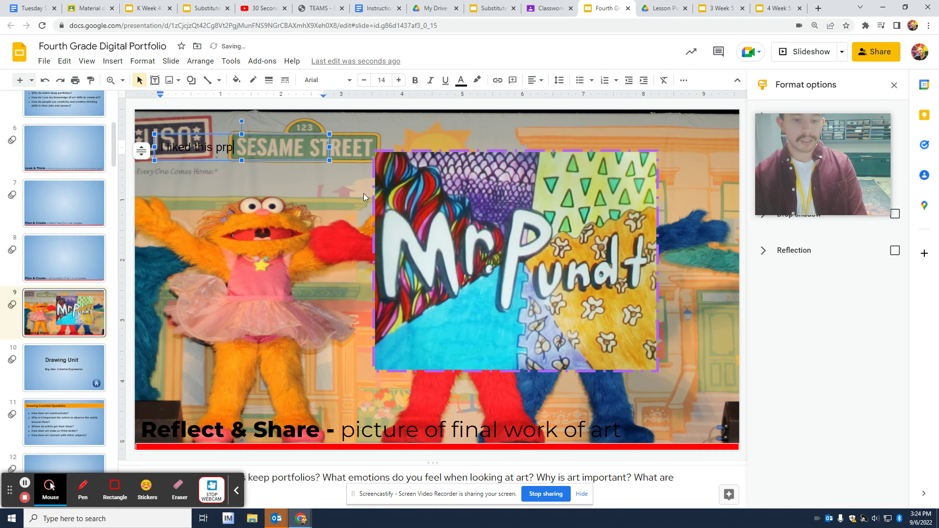
{"action": "key", "text": "BackSpace"}
{"action": "type", "text": "oject bec"}
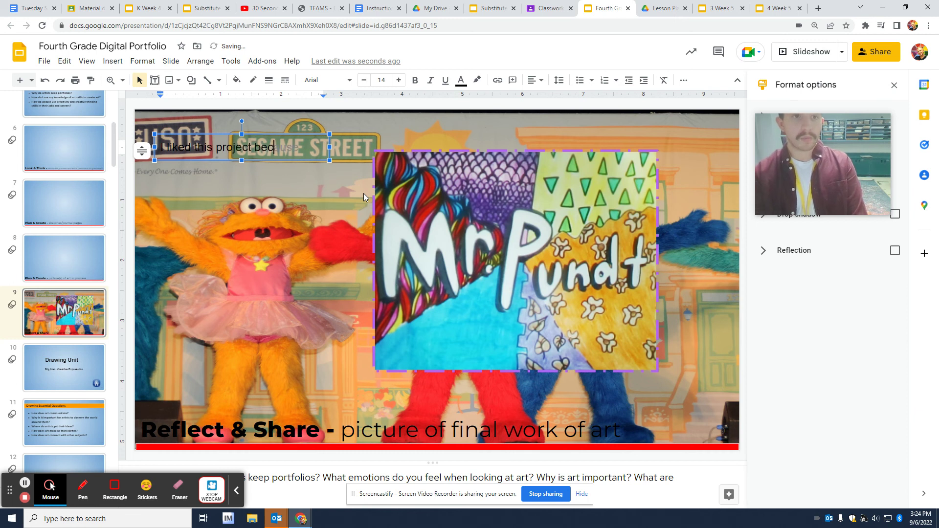
{"action": "type", "text": "ause I got "}
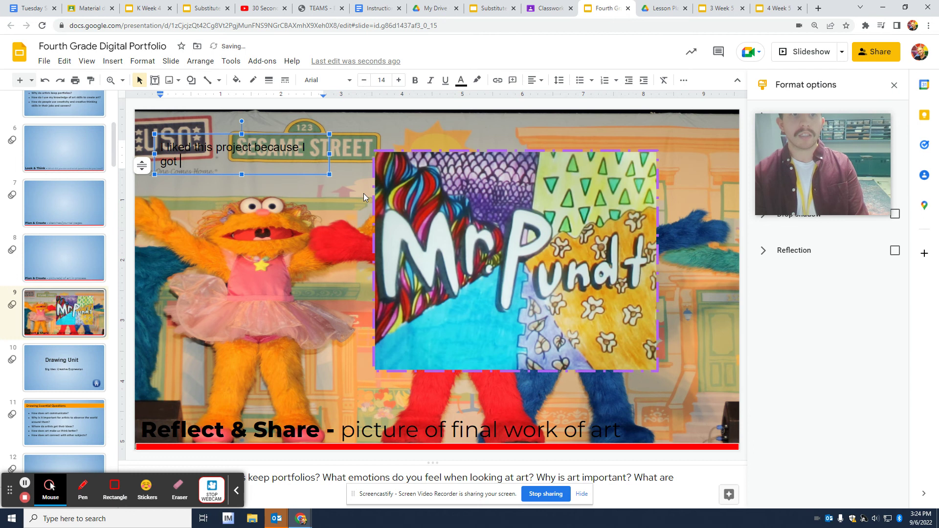
{"action": "type", "text": "to use"}
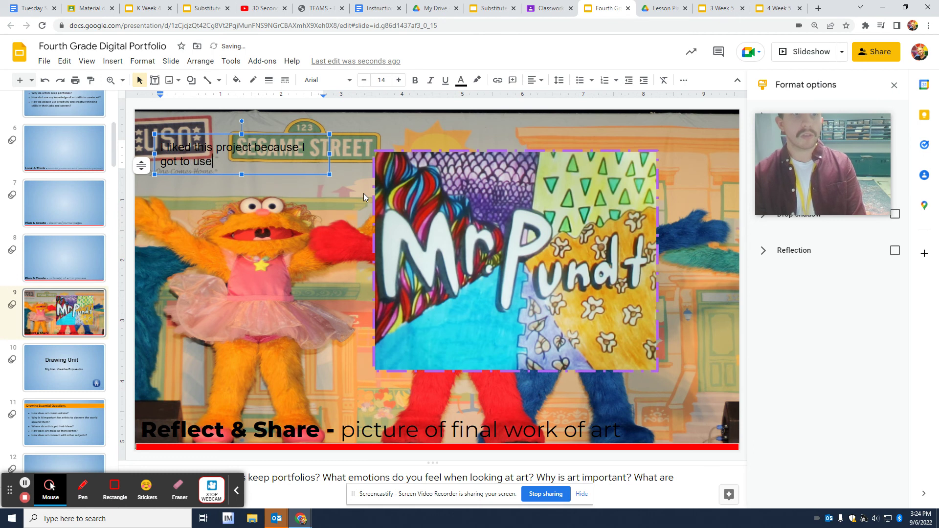
{"action": "type", "text": " pattern"}
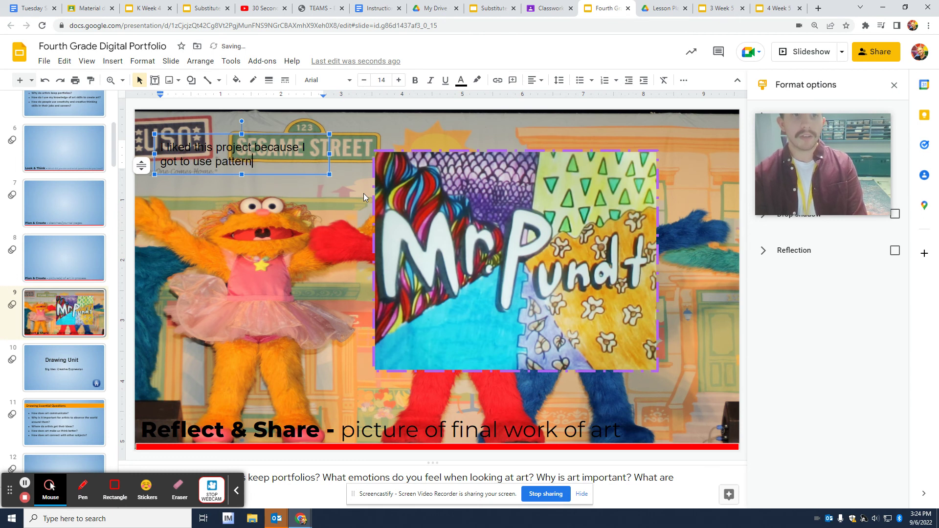
{"action": "type", "text": " t"}
{"action": "key", "text": "BackSpace"}
{"action": "type", "text": "and "}
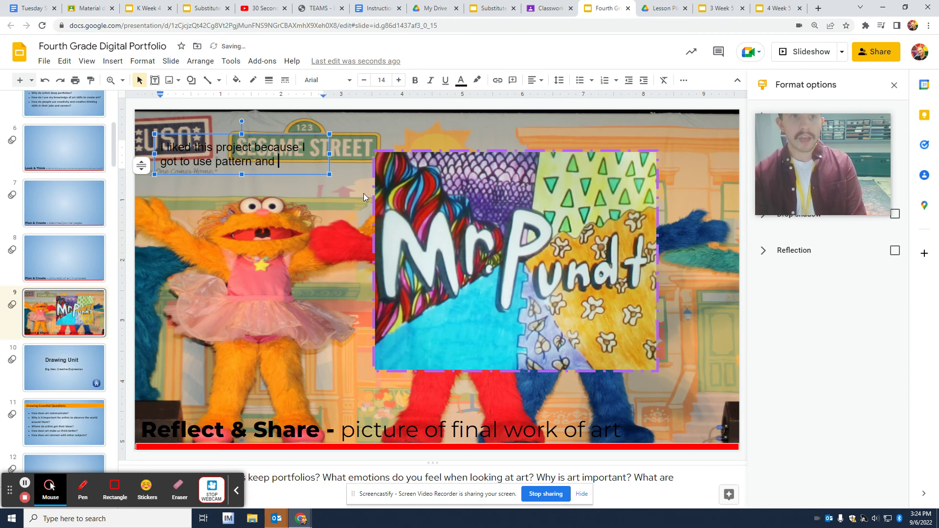
{"action": "type", "text": "line."}
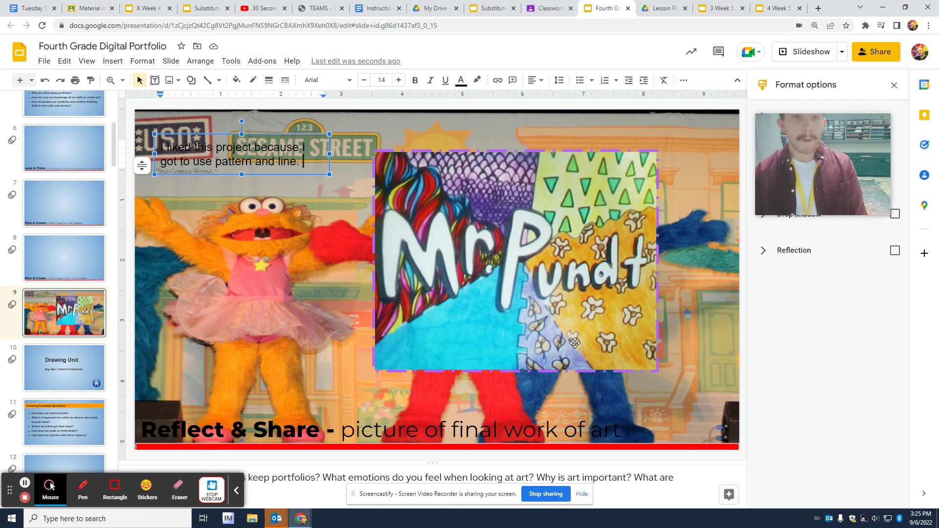
{"action": "type", "text": " My fav"}
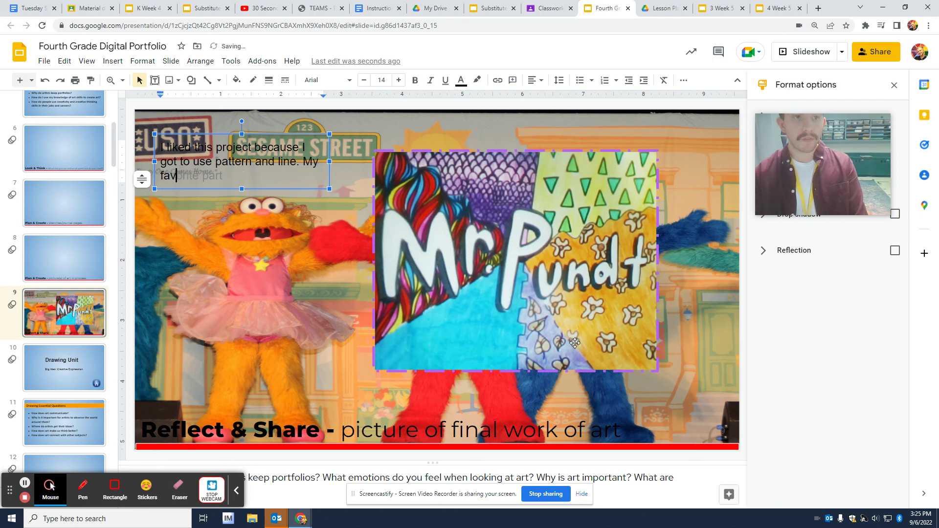
{"action": "type", "text": "orite part"}
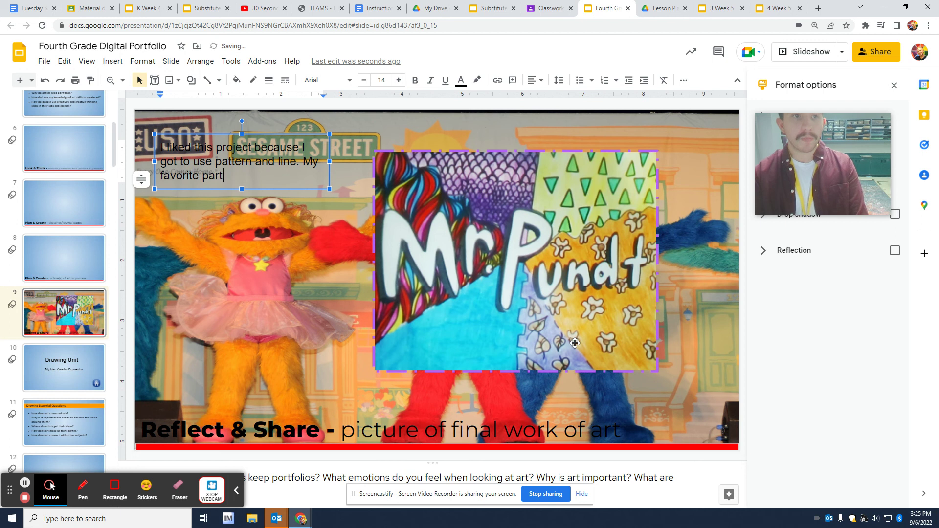
{"action": "type", "text": " of my pro"}
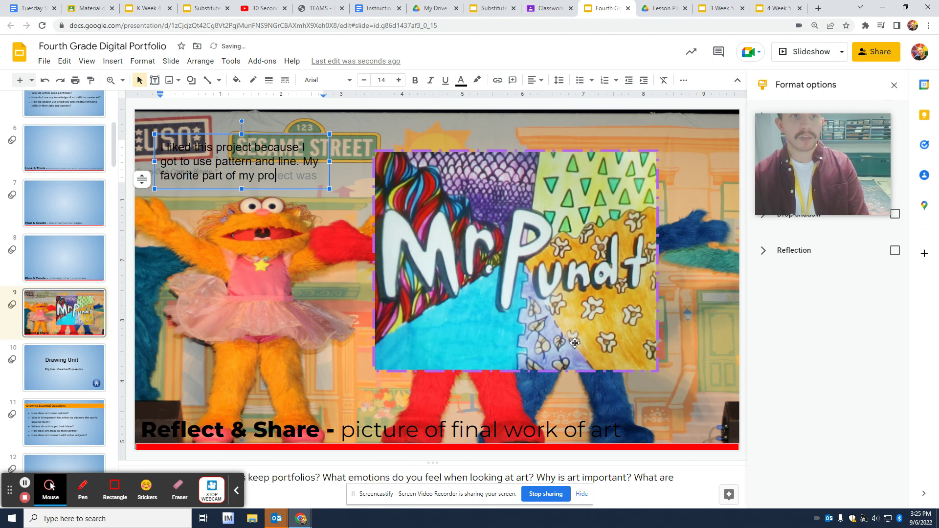
{"action": "type", "text": "ject is "}
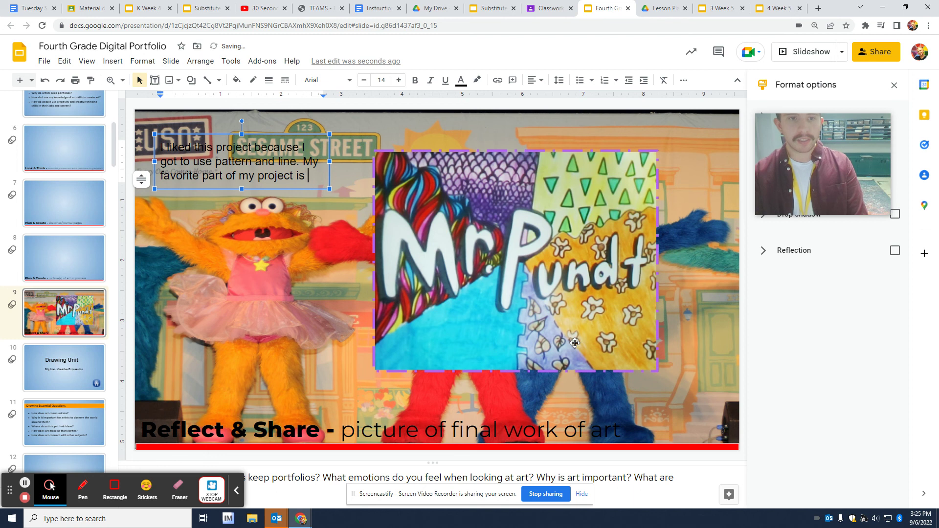
{"action": "type", "text": "the purple "}
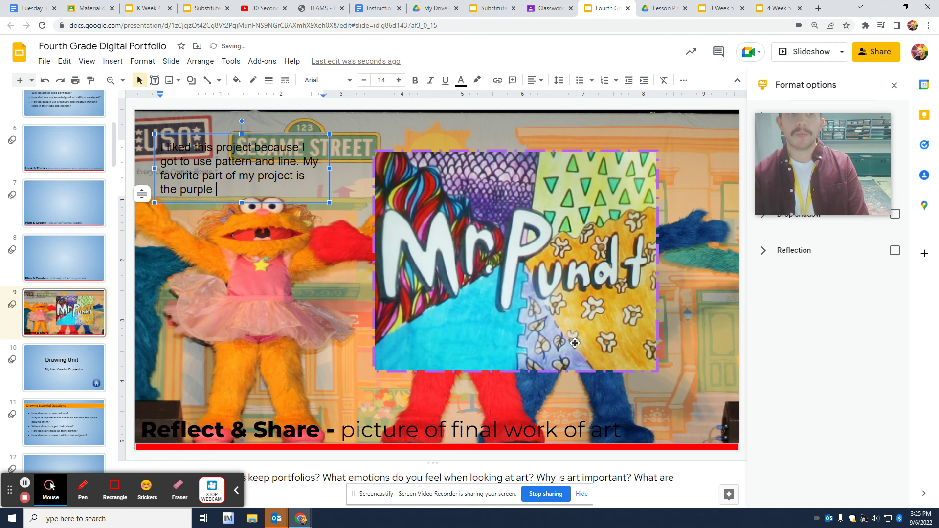
{"action": "type", "text": "drago"}
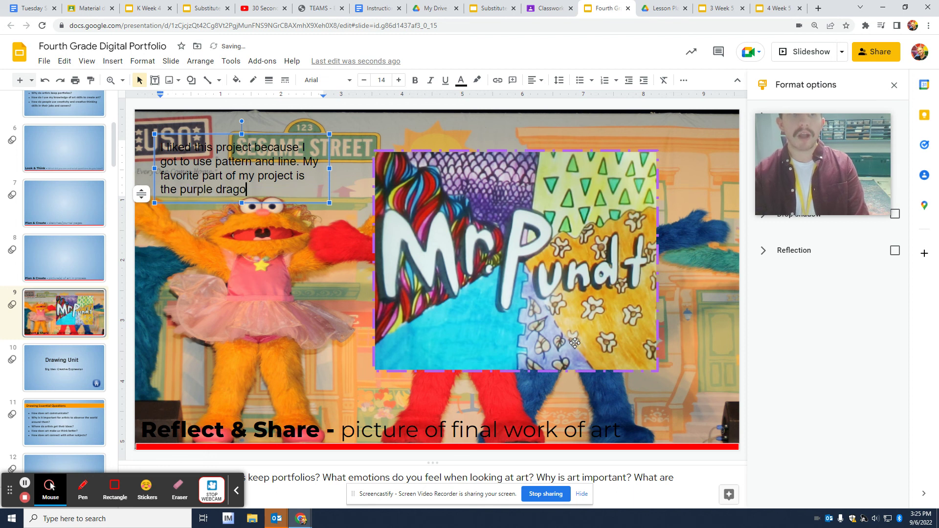
{"action": "type", "text": "n scales"}
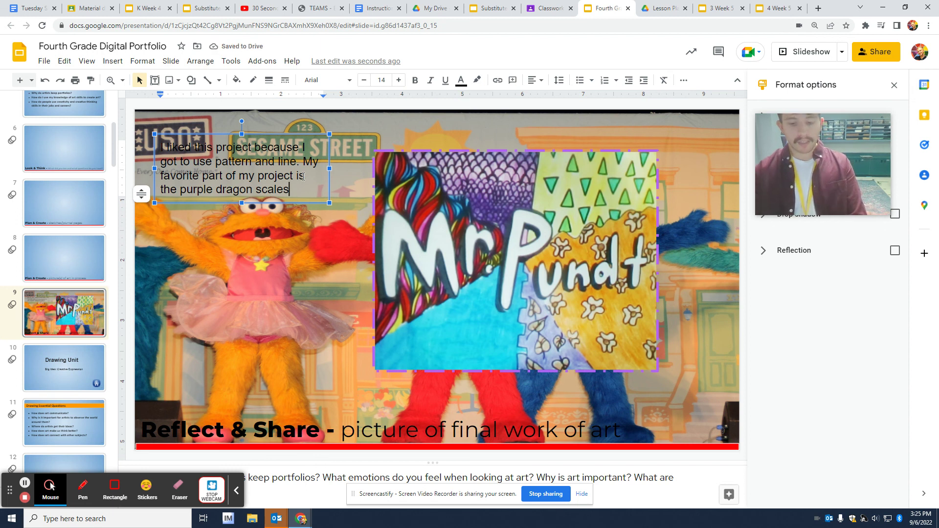
{"action": "type", "text": "."}
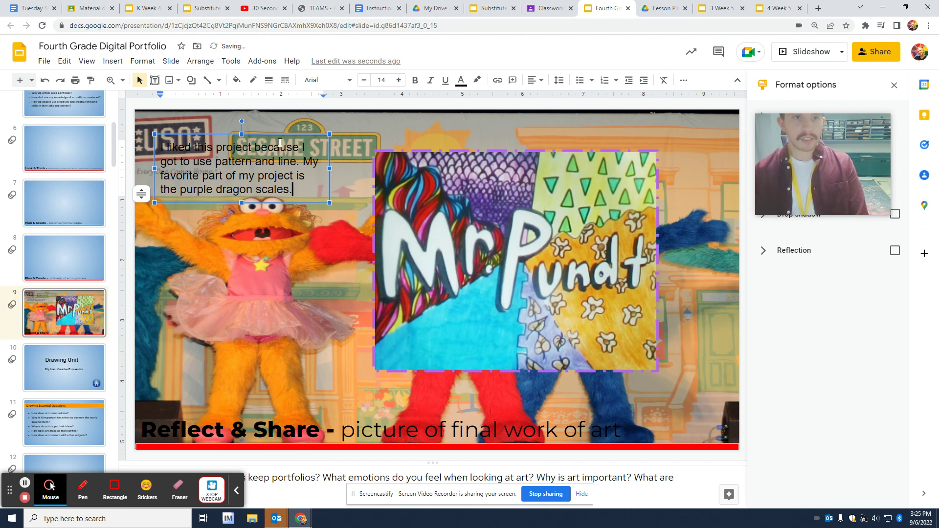
Drag the reflection text box down onto the orange character and fill it white.
{"action": "left_click_drag", "start_coordinate": [281, 133], "coordinate": [305, 226]}
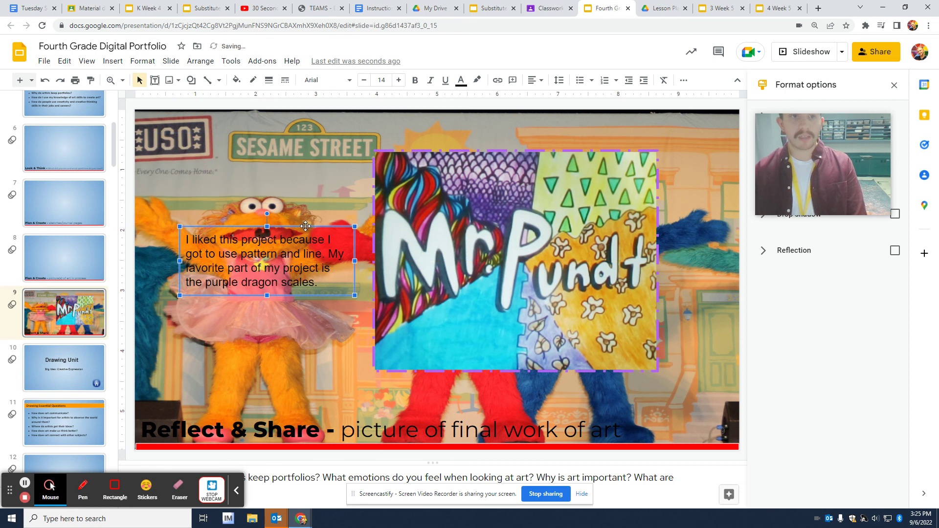
{"action": "left_click", "coordinate": [237, 80]}
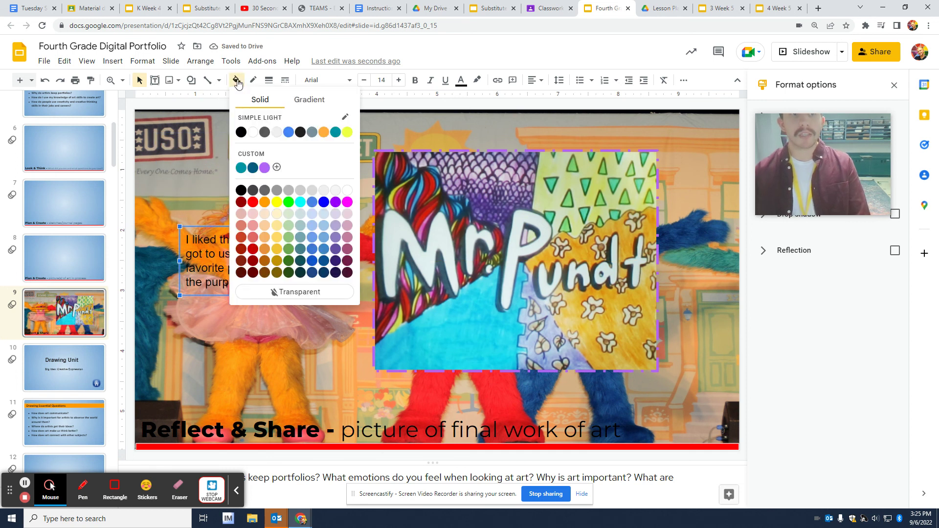
{"action": "left_click", "coordinate": [252, 132]}
{"action": "left_click", "coordinate": [257, 179]}
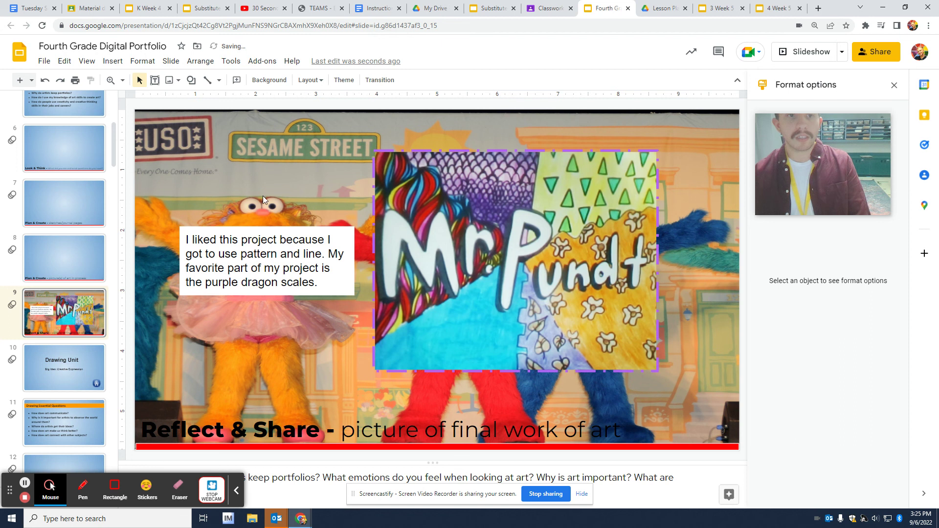
{"action": "left_click", "coordinate": [283, 241]}
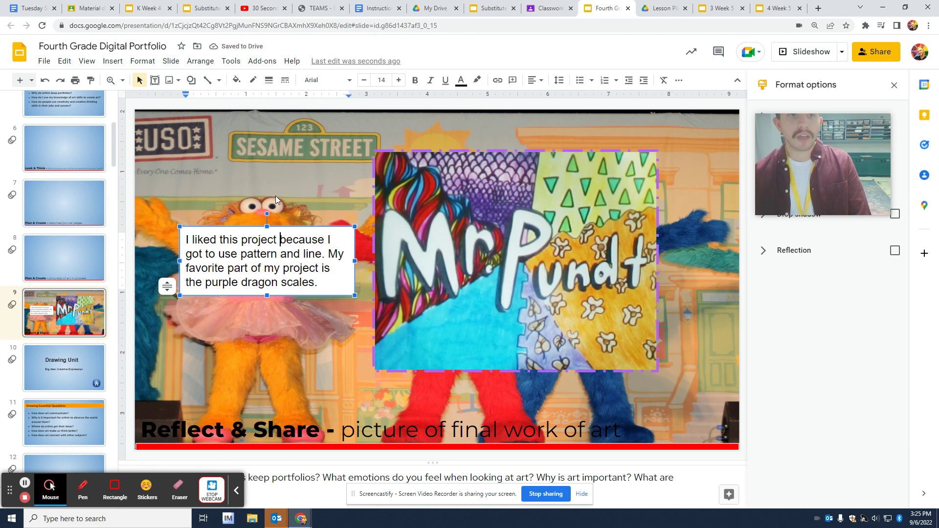
{"action": "left_click", "coordinate": [236, 81]}
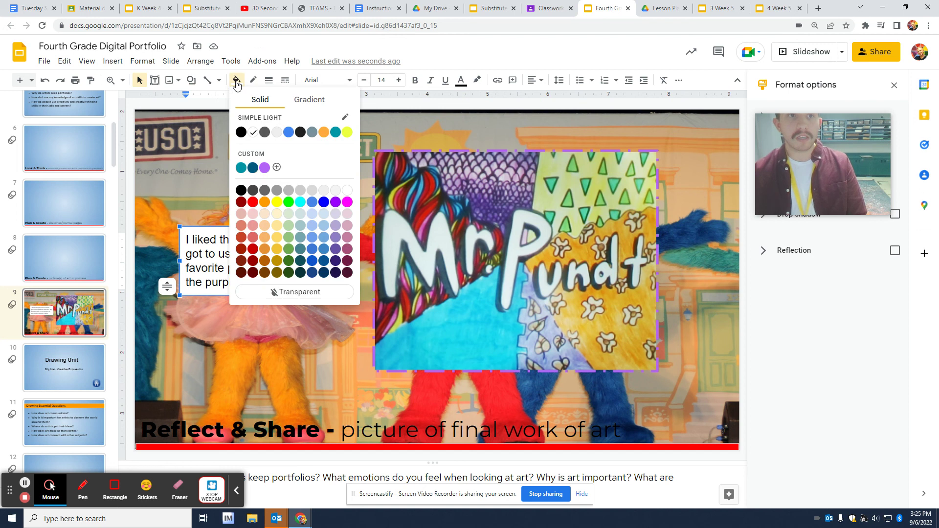
{"action": "left_click", "coordinate": [141, 183]}
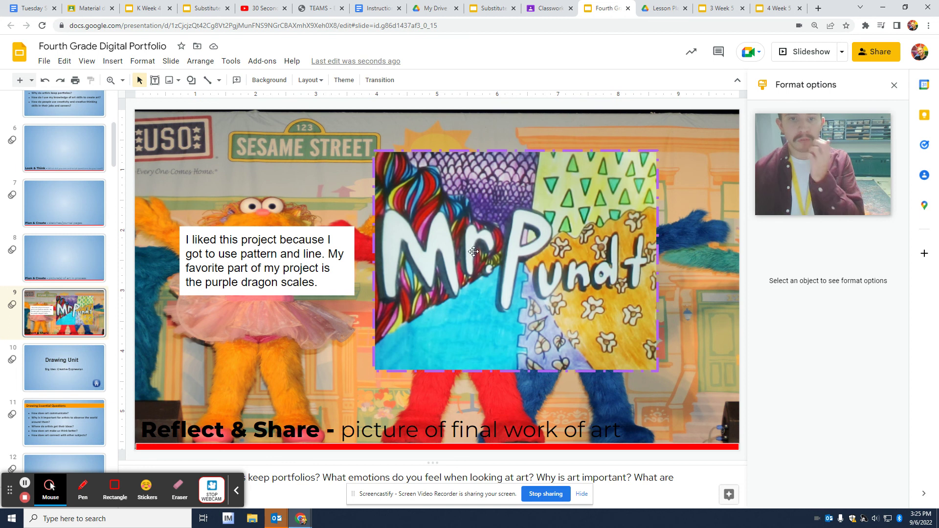
Turn on a drop shadow and a lengthened reflection for the artwork photo in Format options.
{"action": "left_click", "coordinate": [467, 282]}
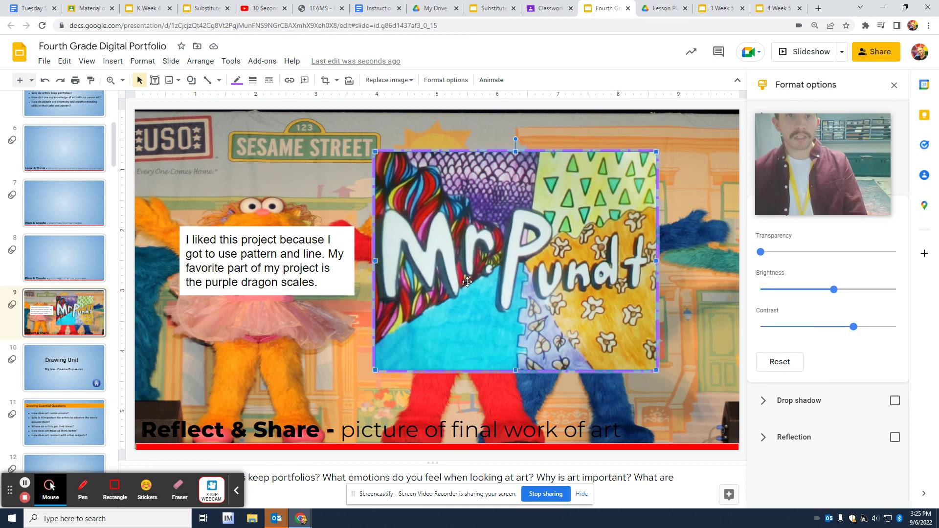
{"action": "left_click", "coordinate": [430, 80]}
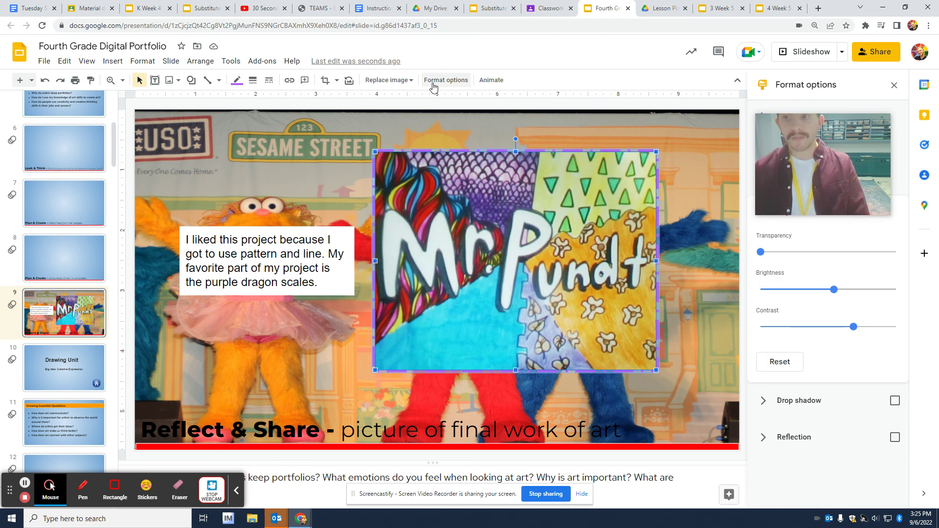
{"action": "left_click", "coordinate": [805, 410]}
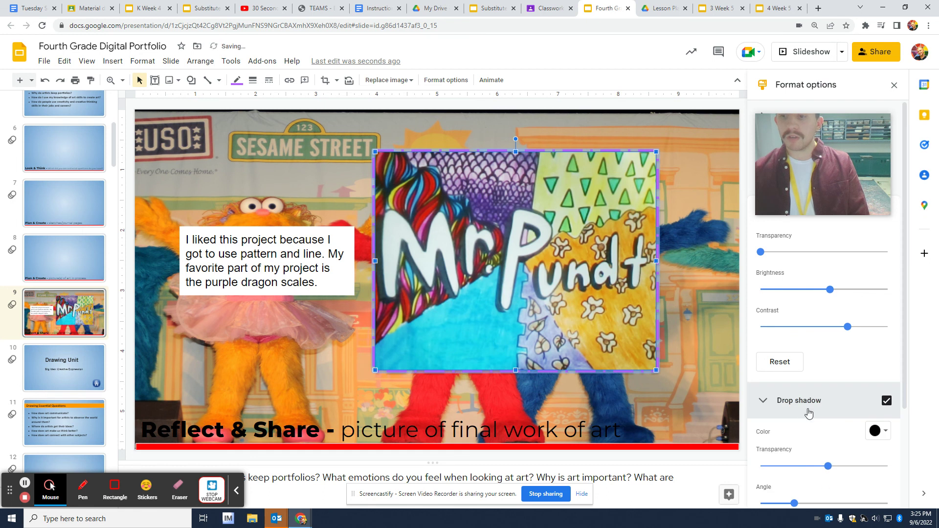
{"action": "scroll", "coordinate": [801, 408], "scroll_direction": "down", "scroll_amount": 3}
{"action": "left_click", "coordinate": [795, 489]}
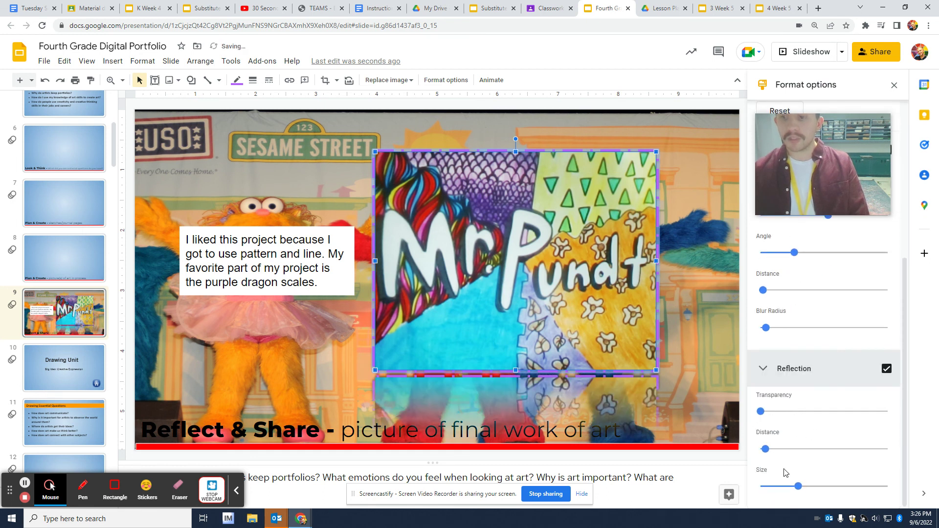
{"action": "left_click_drag", "start_coordinate": [798, 488], "coordinate": [841, 486]}
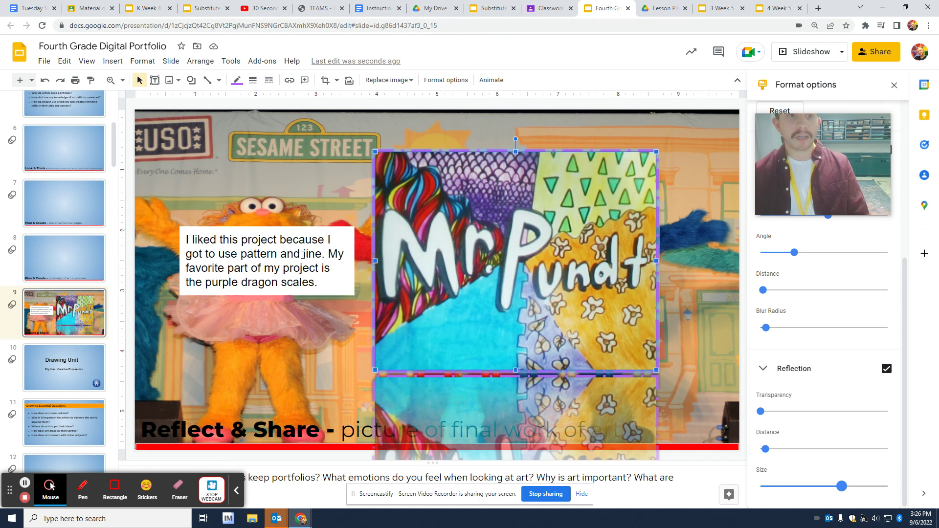
Move the white reflection text box up toward the top-left Sesame Street sign.
{"action": "left_click", "coordinate": [315, 227]}
{"action": "left_click_drag", "start_coordinate": [315, 228], "coordinate": [313, 162]}
{"action": "left_click", "coordinate": [218, 293]}
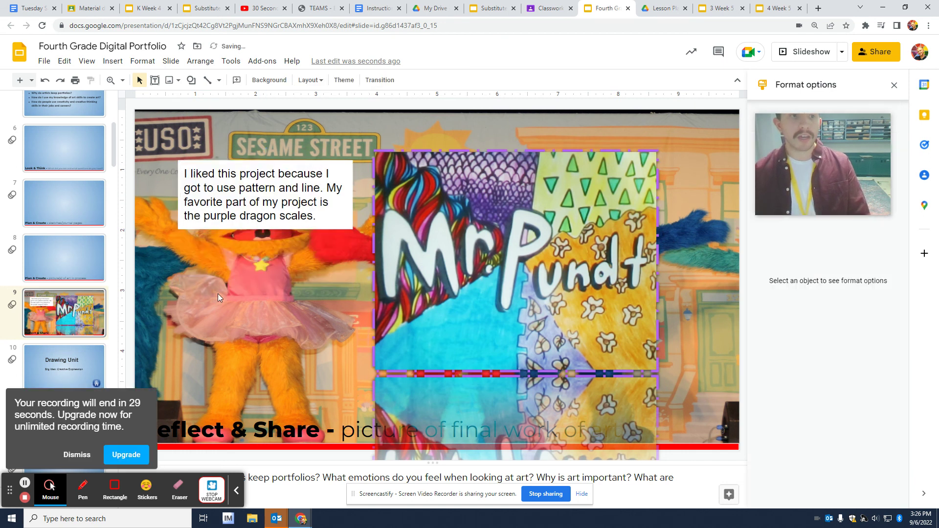